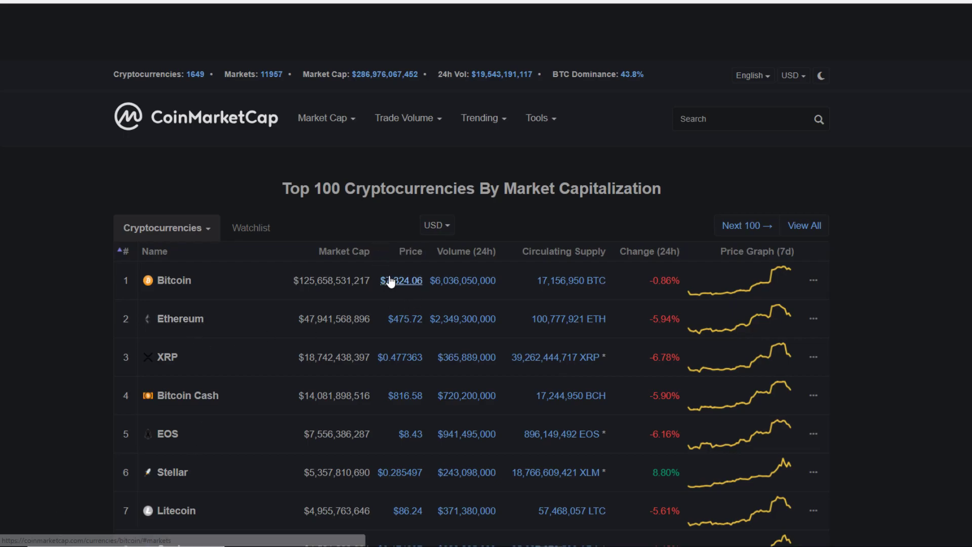
- Open Bitcoin's CoinMarketCap page from its price in the Top 100 list
left_click(724, 294)
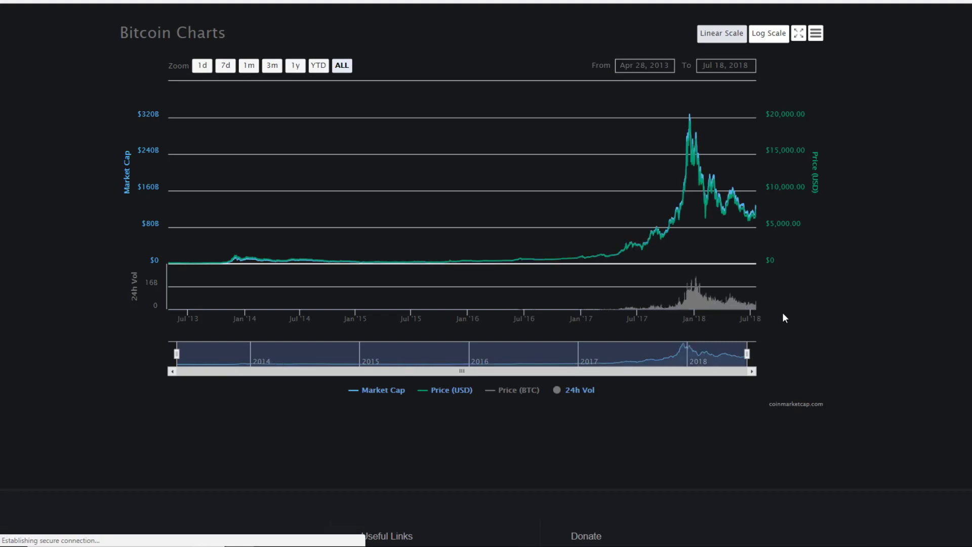
scroll(783, 312, "up", 2)
scroll(785, 318, "up", 2)
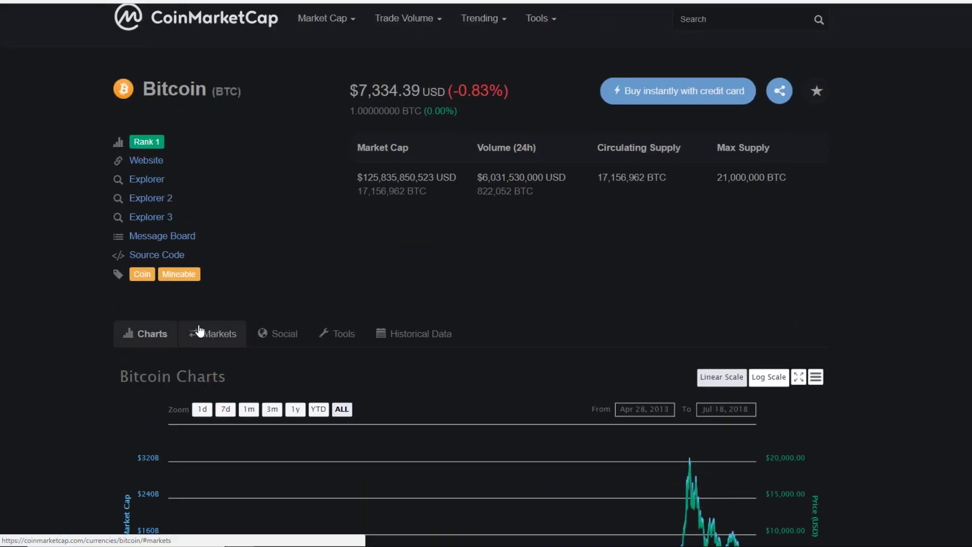
- Zoom Bitcoin's price chart to 7 days, covering Jul 11–18, 2018
left_click(226, 408)
scroll(378, 268, "down", 3)
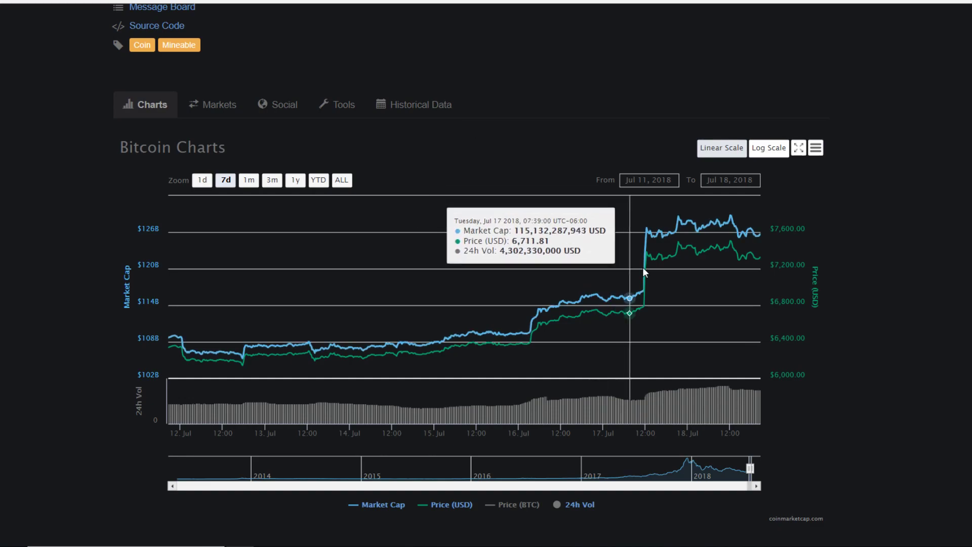
mouse_move(648, 299)
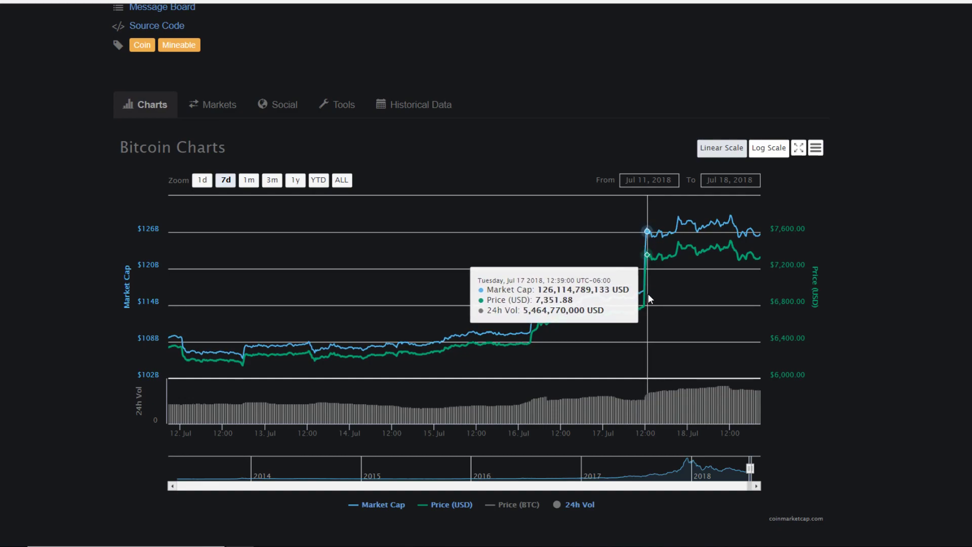
scroll(647, 296, "up", 2)
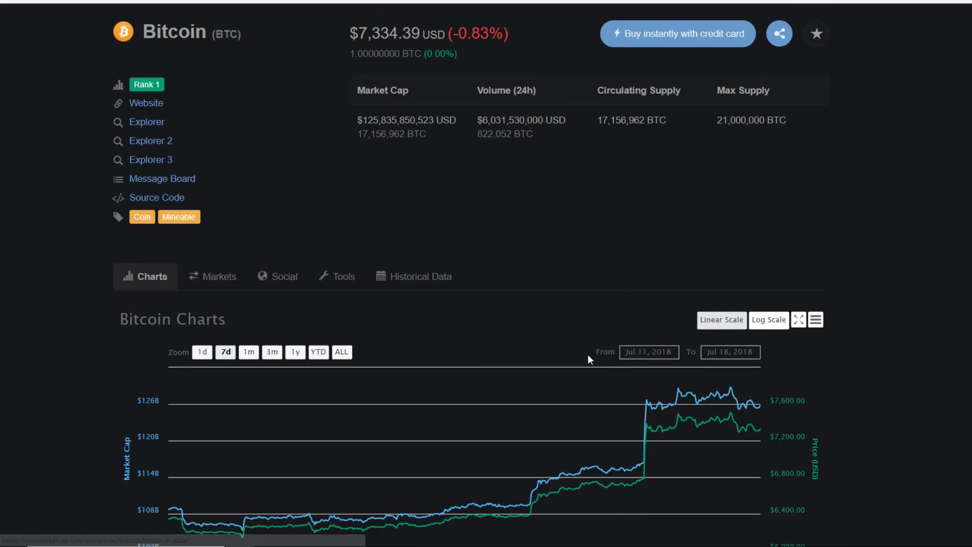
scroll(638, 286, "down", 1)
scroll(609, 294, "up", 1)
scroll(609, 295, "up", 2)
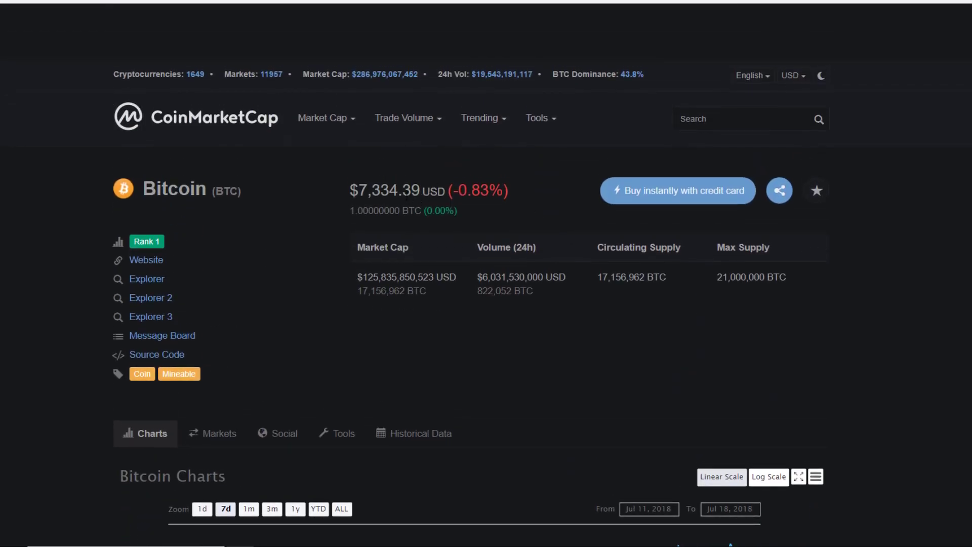
scroll(547, 307, "down", 1)
scroll(639, 262, "down", 1)
scroll(459, 273, "down", 3)
scroll(462, 266, "up", 3)
scroll(463, 266, "up", 1)
scroll(597, 122, "down", 1)
scroll(598, 122, "down", 3)
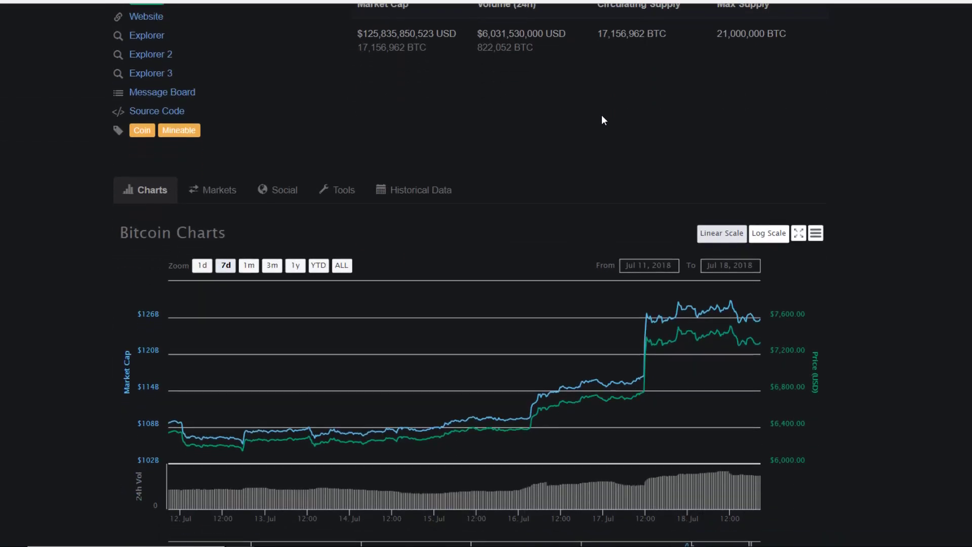
scroll(601, 117, "up", 2)
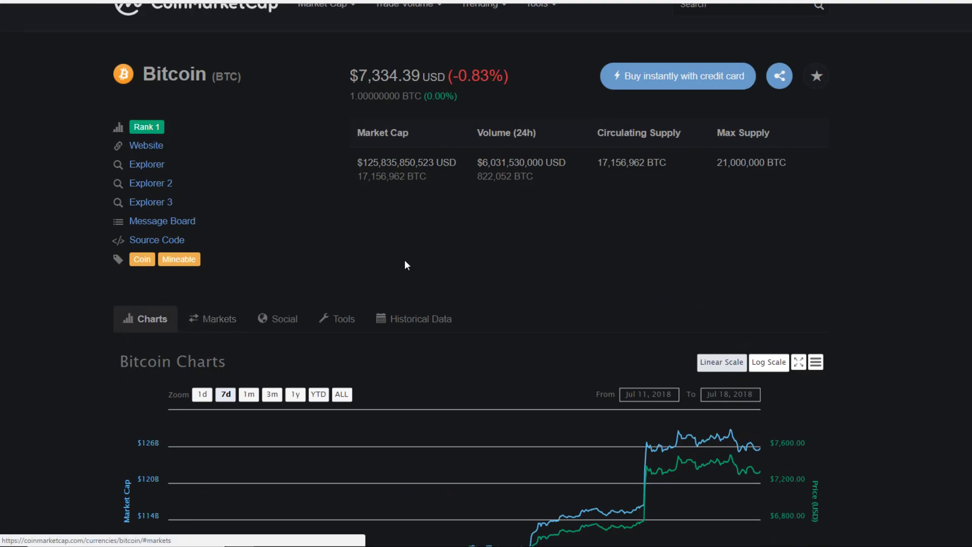
scroll(471, 274, "down", 1)
scroll(475, 277, "up", 2)
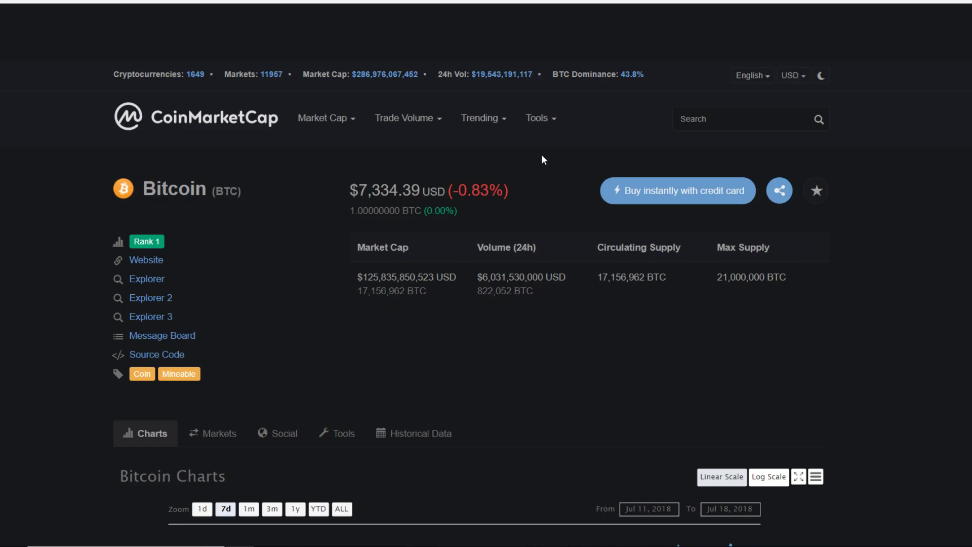
scroll(572, 156, "down", 1)
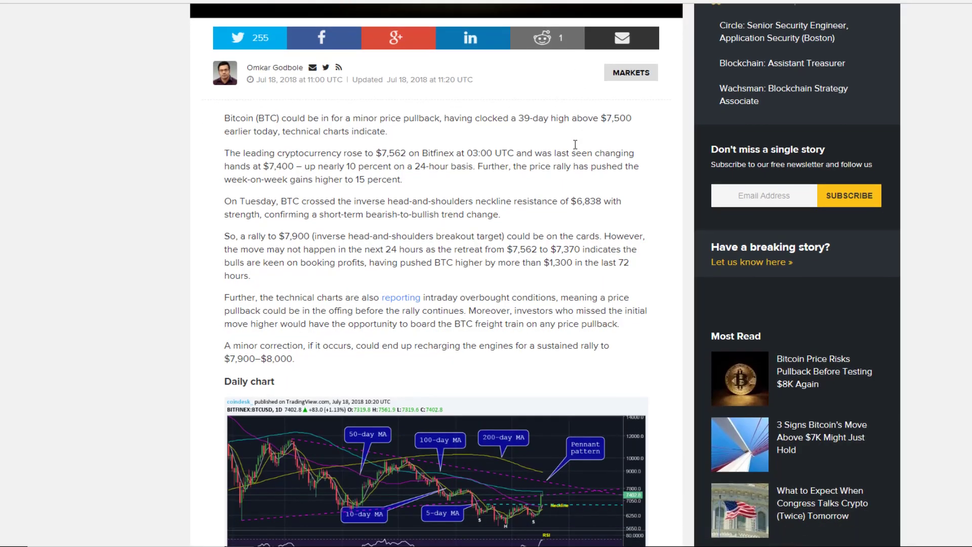
scroll(571, 156, "down", 2)
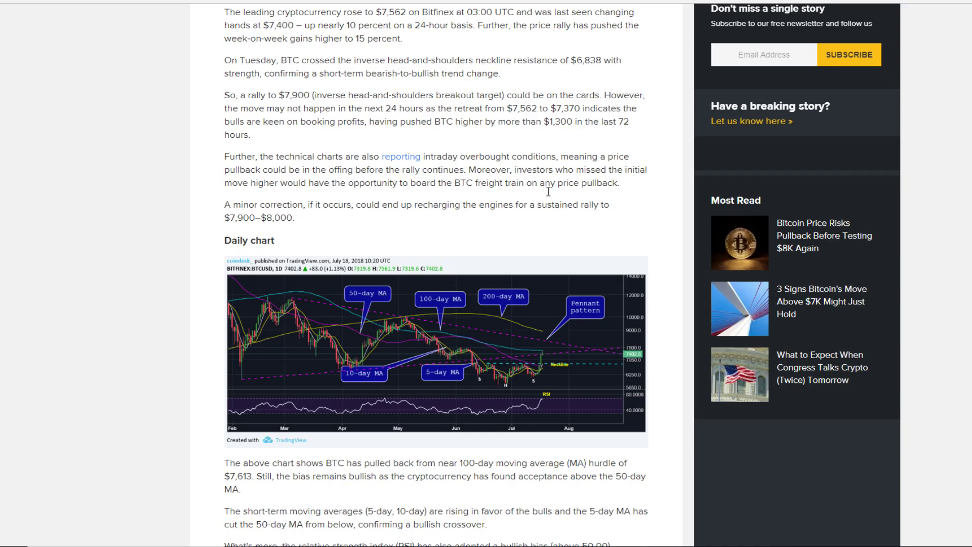
scroll(464, 300, "down", 2)
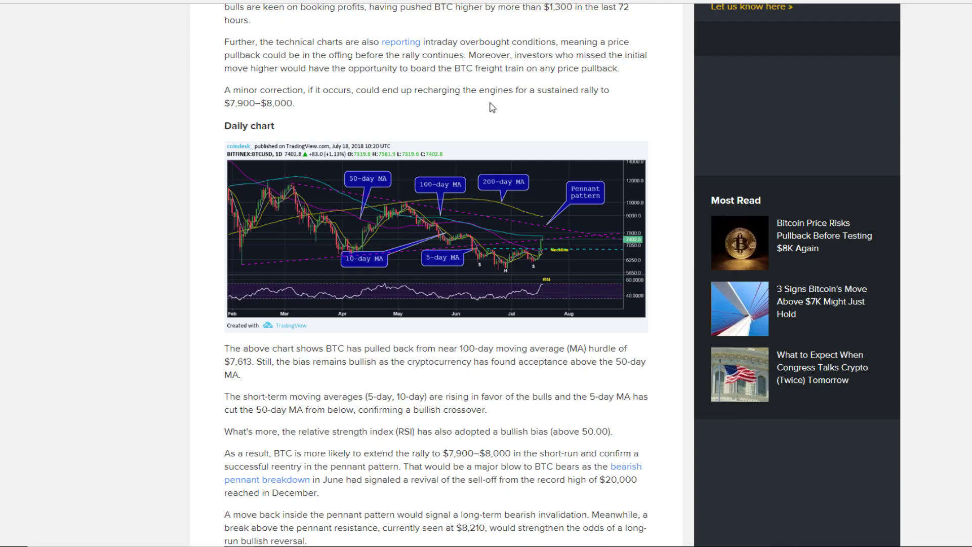
scroll(490, 107, "up", 3)
scroll(492, 117, "up", 7)
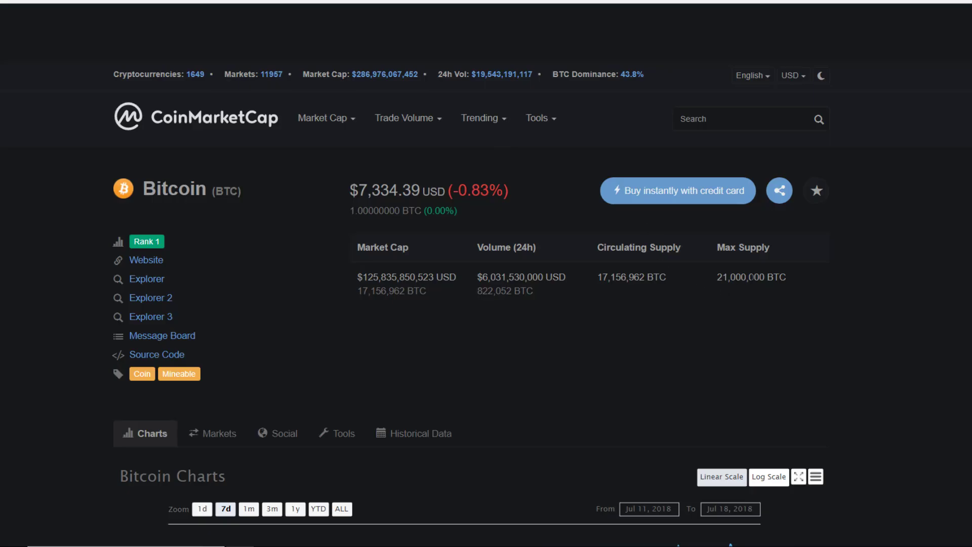
left_click_drag(787, 277, 719, 277)
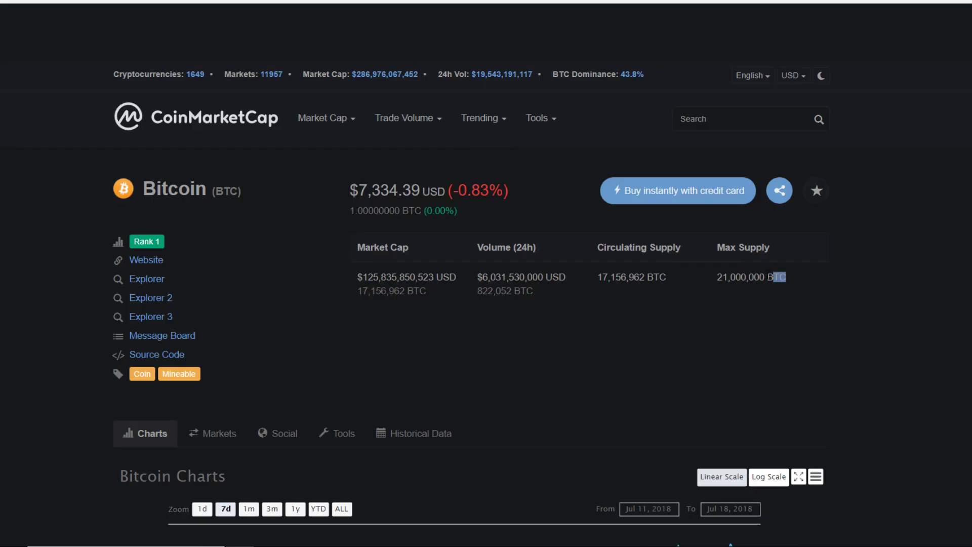
left_click(719, 277)
left_click_drag(357, 183, 424, 190)
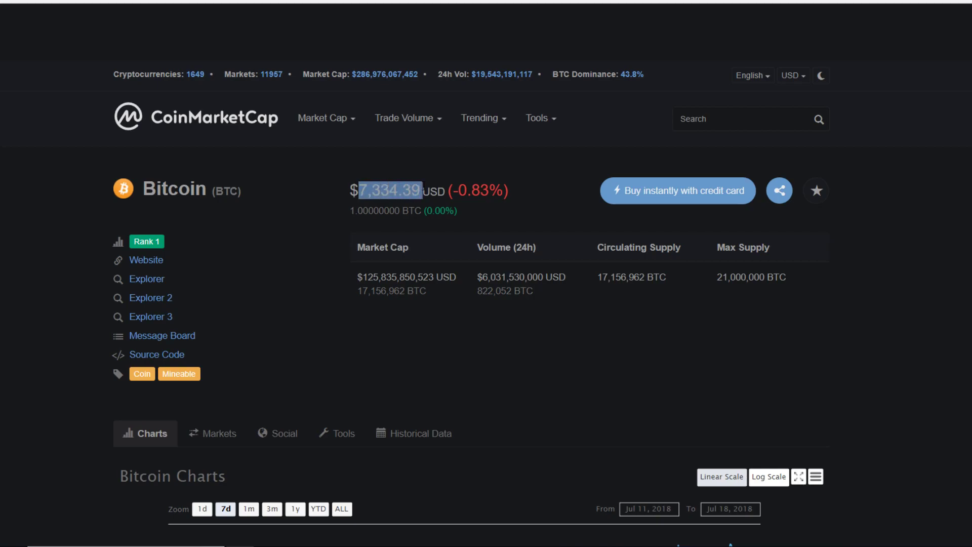
left_click(456, 194)
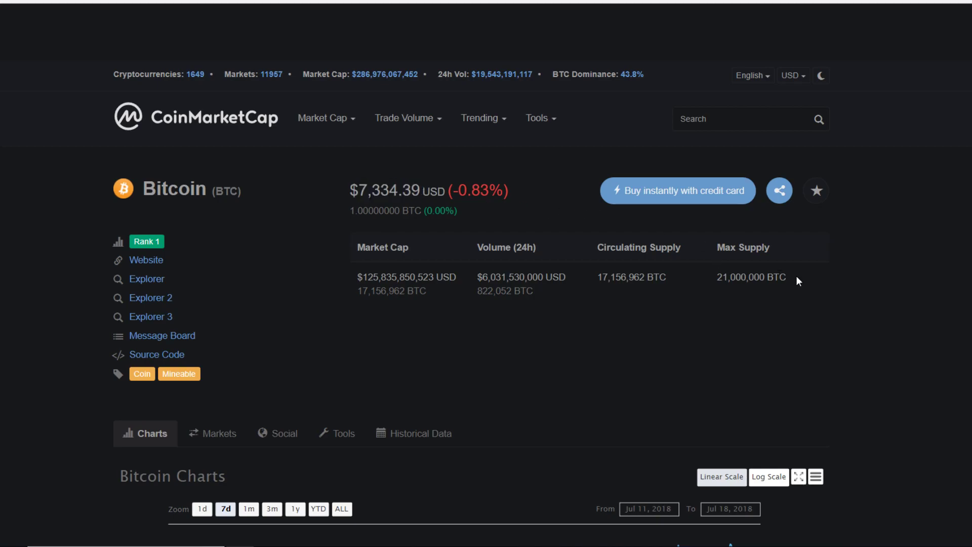
left_click_drag(797, 276, 710, 282)
left_click(714, 280)
scroll(800, 289, "down", 1)
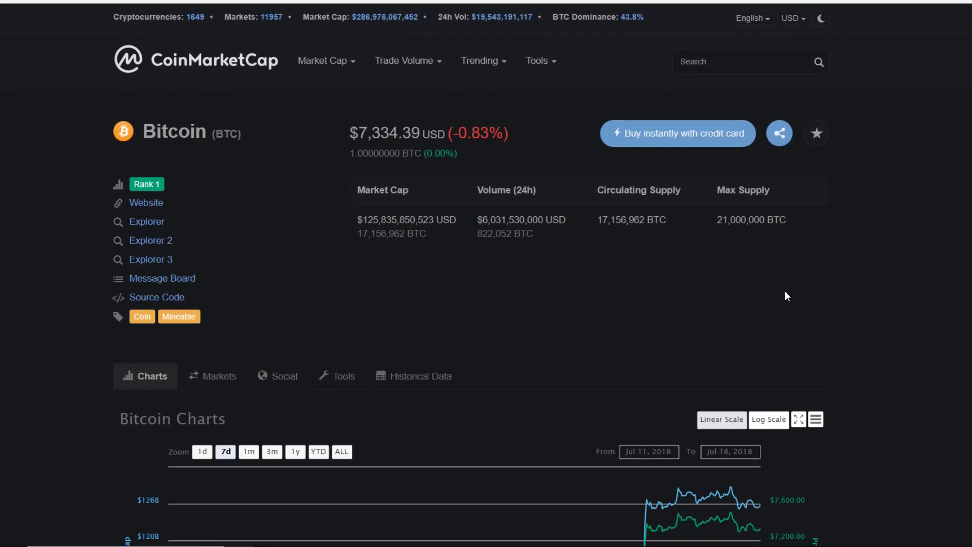
scroll(787, 297, "down", 1)
scroll(786, 298, "down", 1)
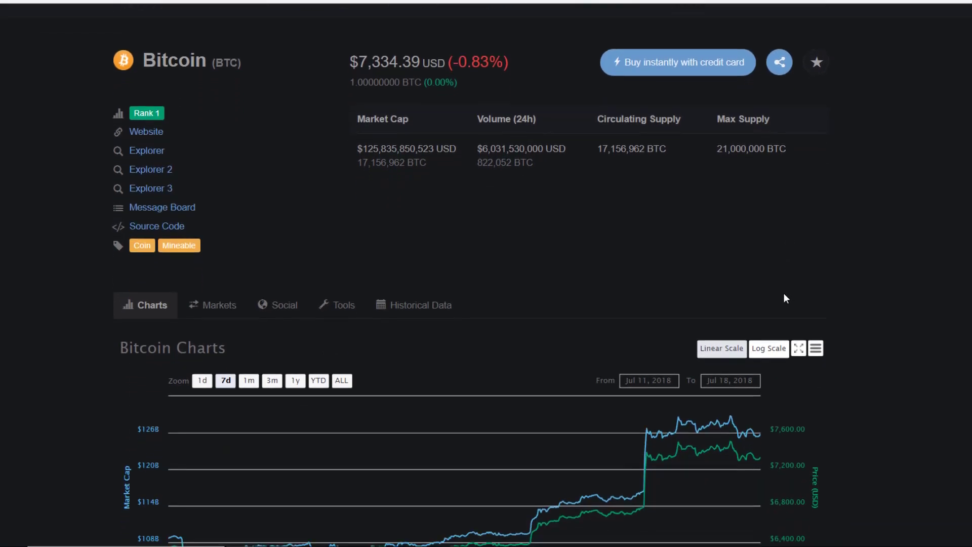
scroll(776, 287, "up", 3)
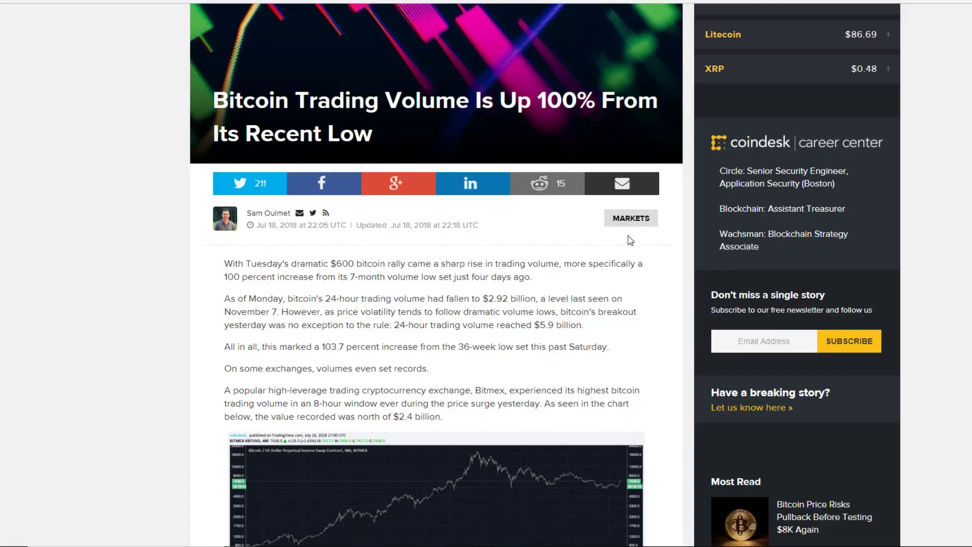
scroll(554, 141, "down", 3)
scroll(530, 261, "down", 3)
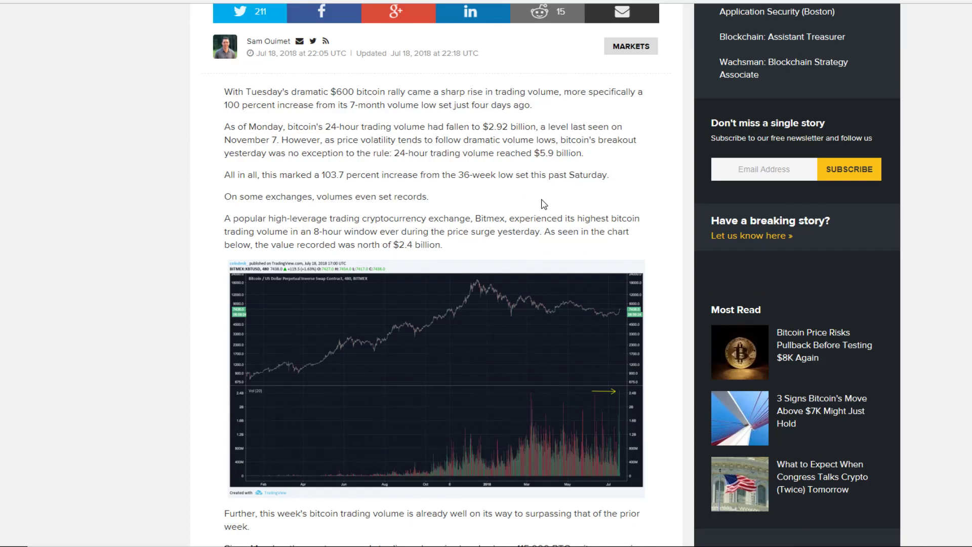
scroll(544, 203, "down", 4)
scroll(544, 200, "down", 4)
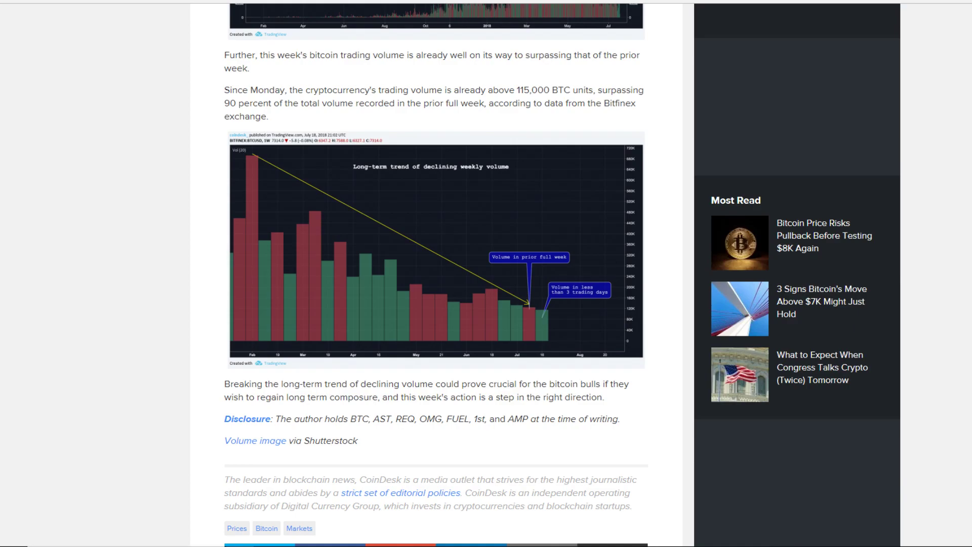
scroll(629, 188, "up", 5)
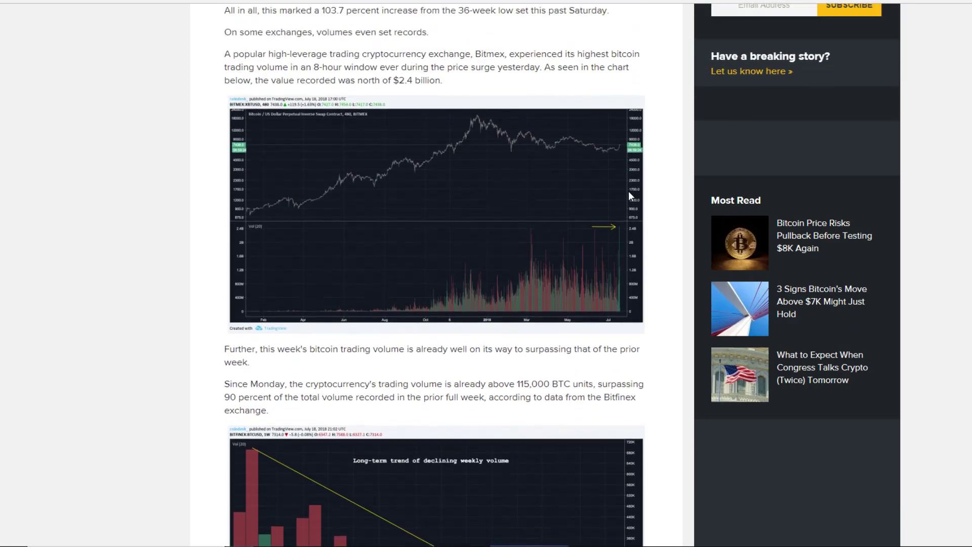
scroll(674, 173, "up", 4)
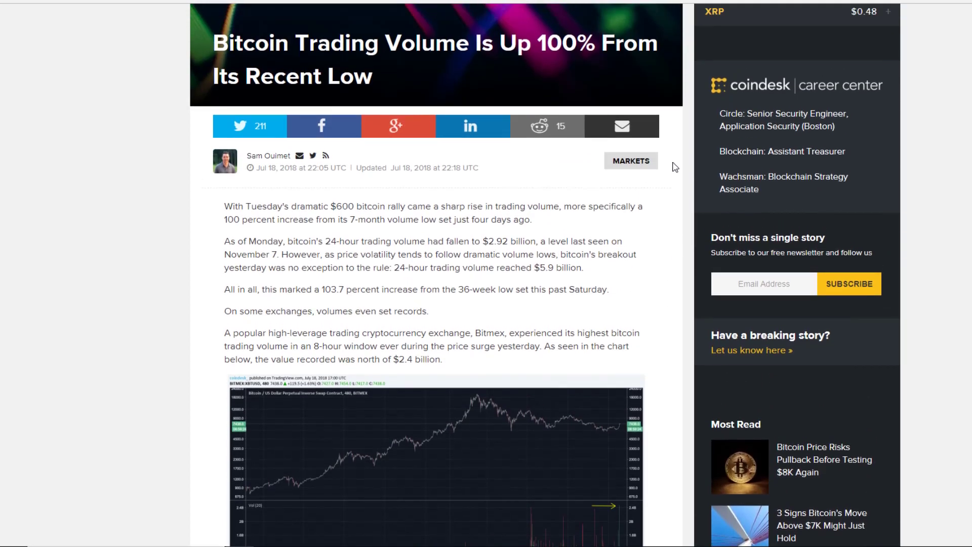
scroll(672, 163, "up", 2)
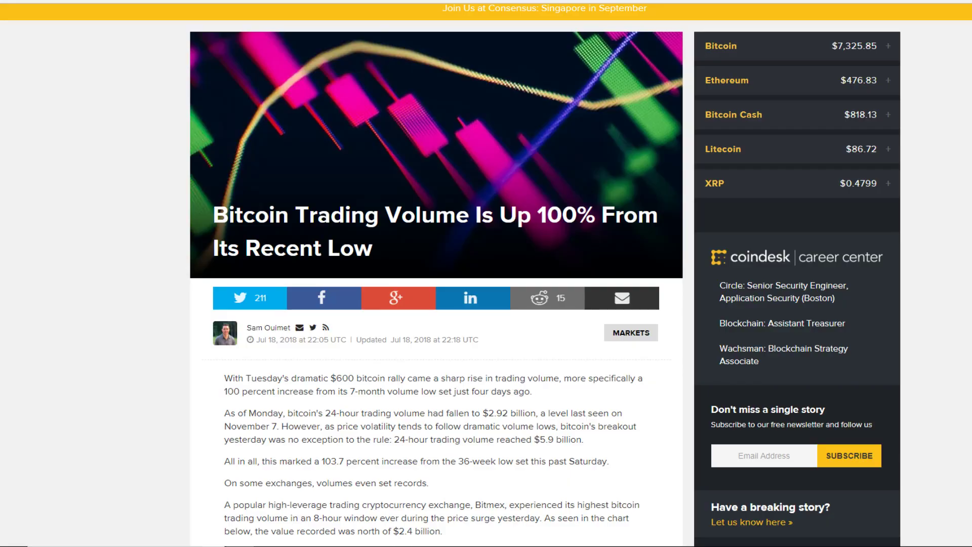
scroll(668, 193, "up", 5)
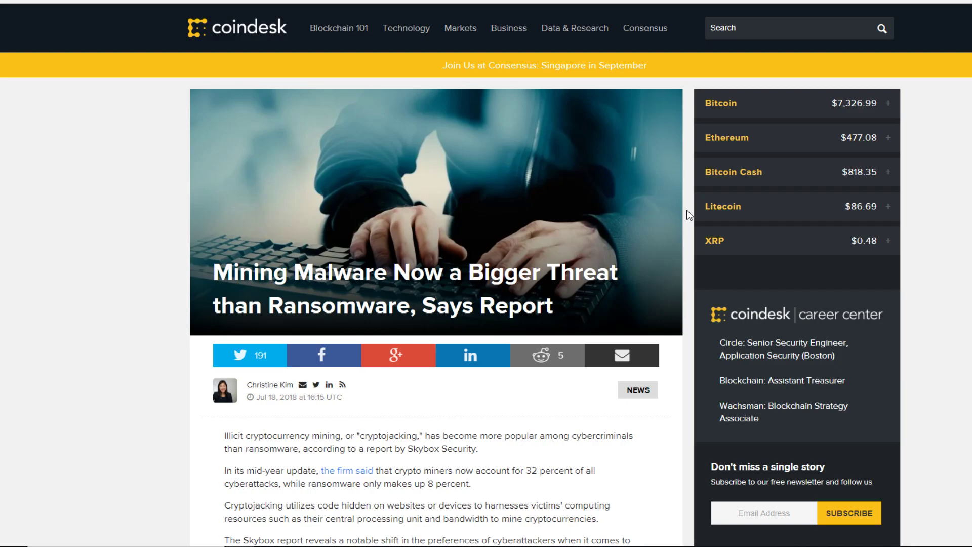
scroll(676, 239, "down", 2)
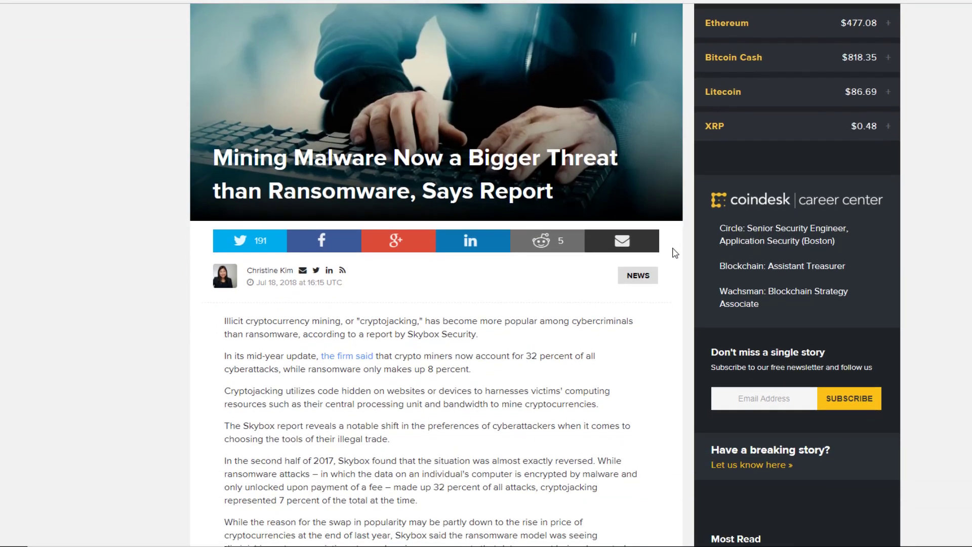
scroll(690, 272, "down", 2)
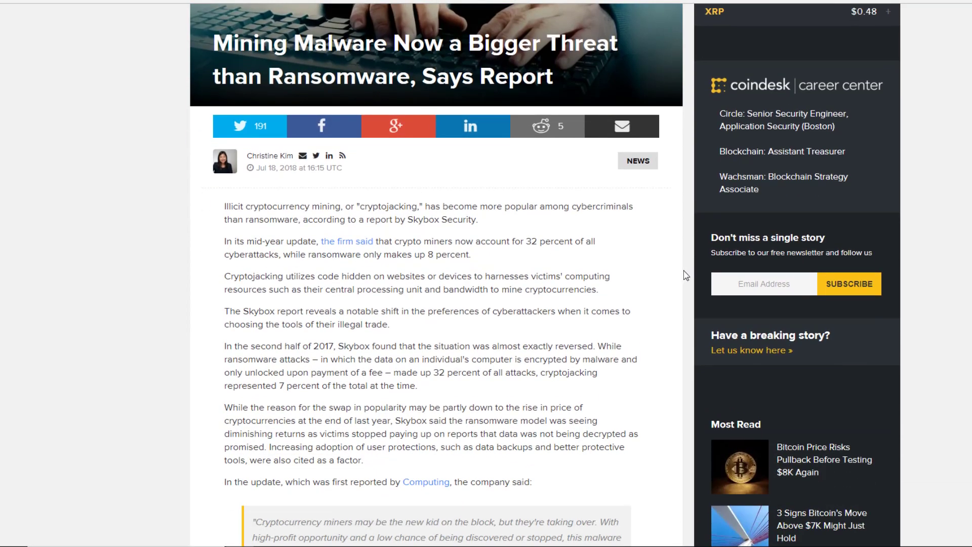
scroll(684, 274, "down", 1)
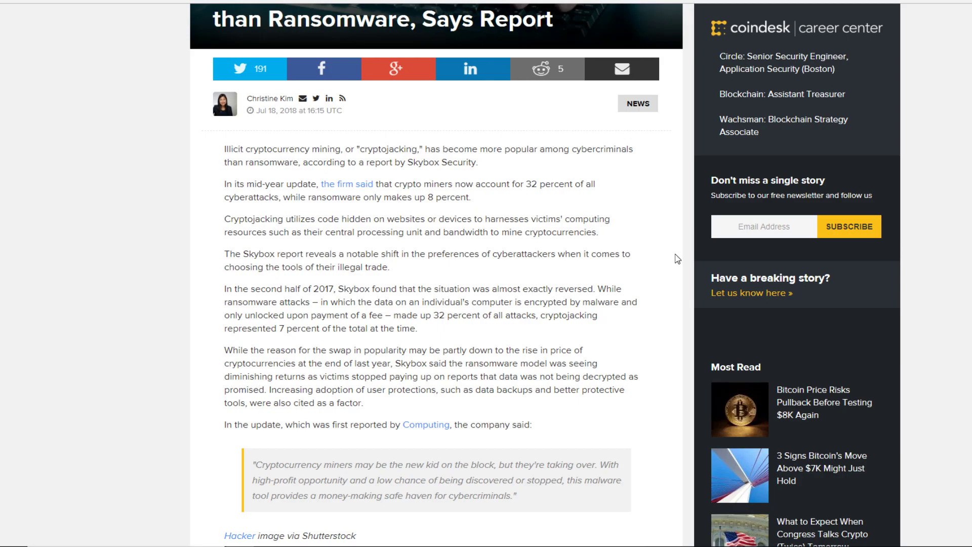
scroll(676, 259, "up", 4)
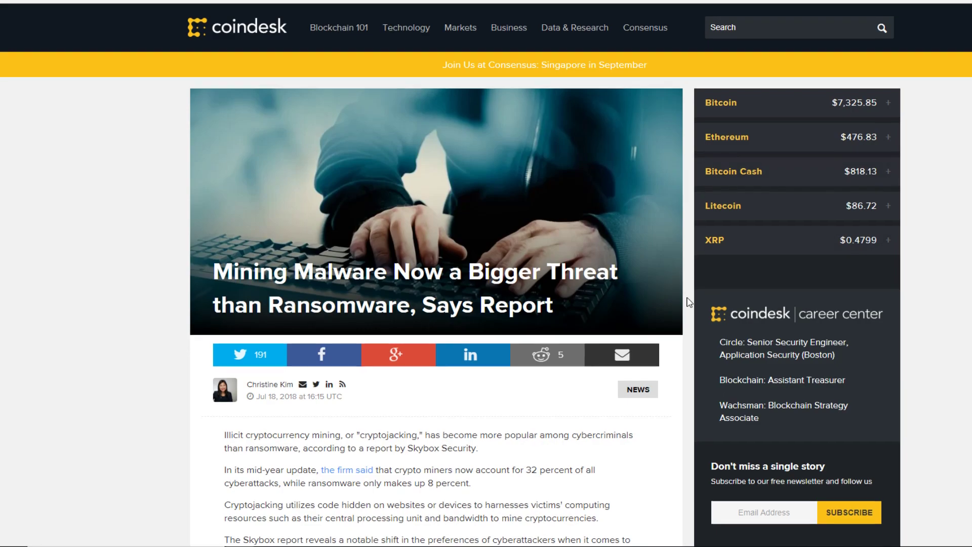
scroll(688, 302, "down", 1)
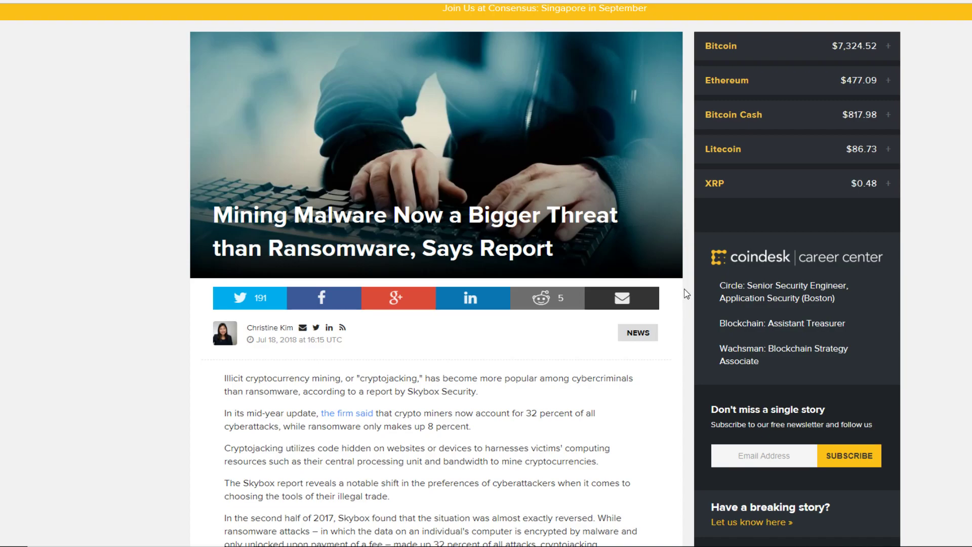
scroll(687, 288, "down", 3)
scroll(696, 292, "down", 3)
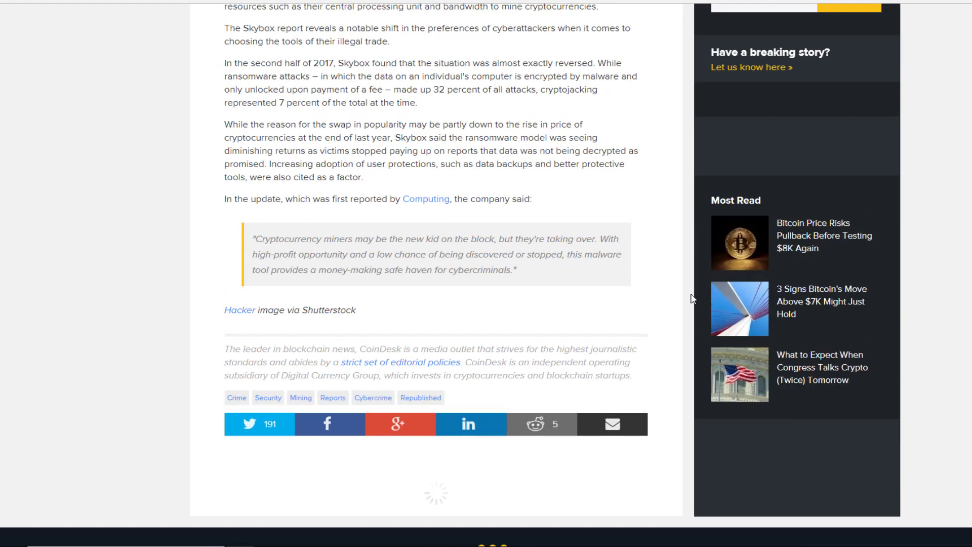
scroll(694, 299, "up", 2)
scroll(693, 292, "up", 5)
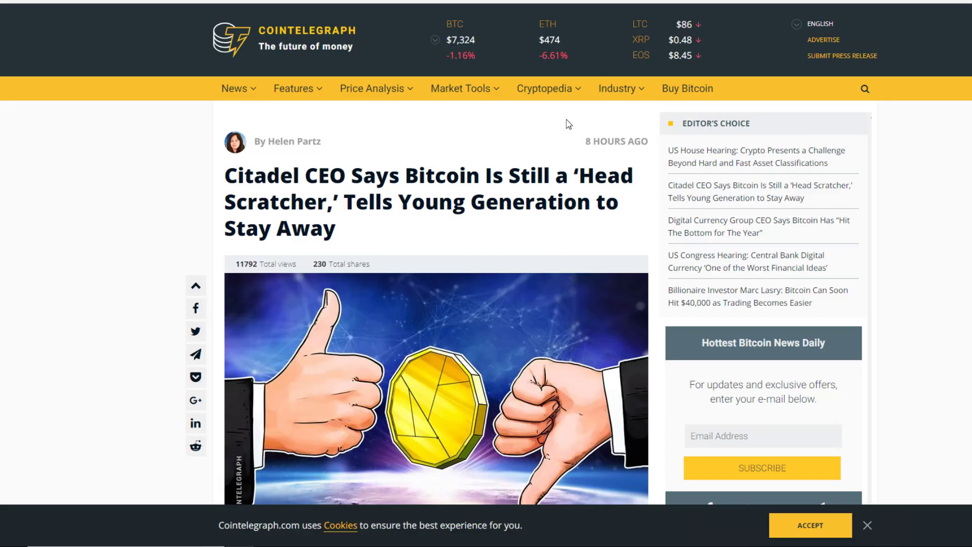
scroll(566, 124, "down", 3)
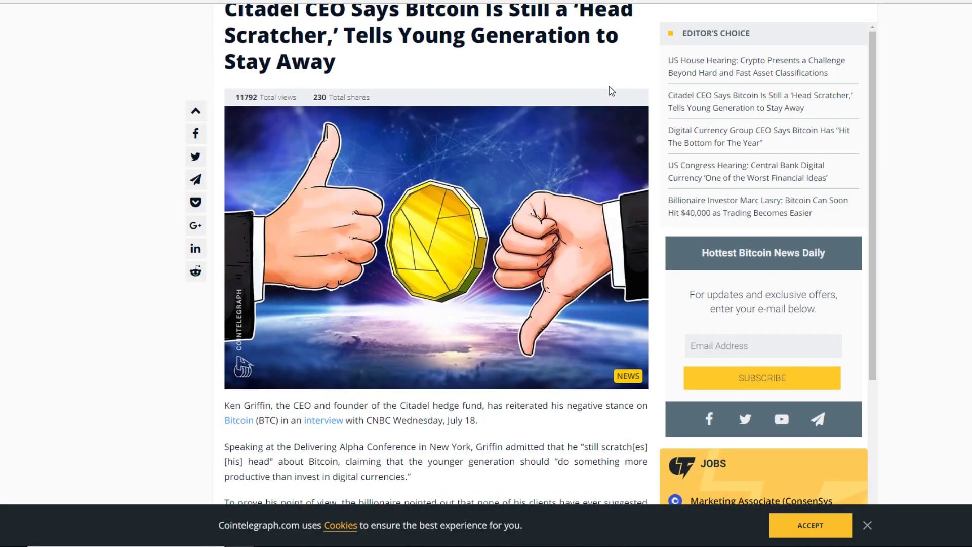
scroll(623, 95, "up", 1)
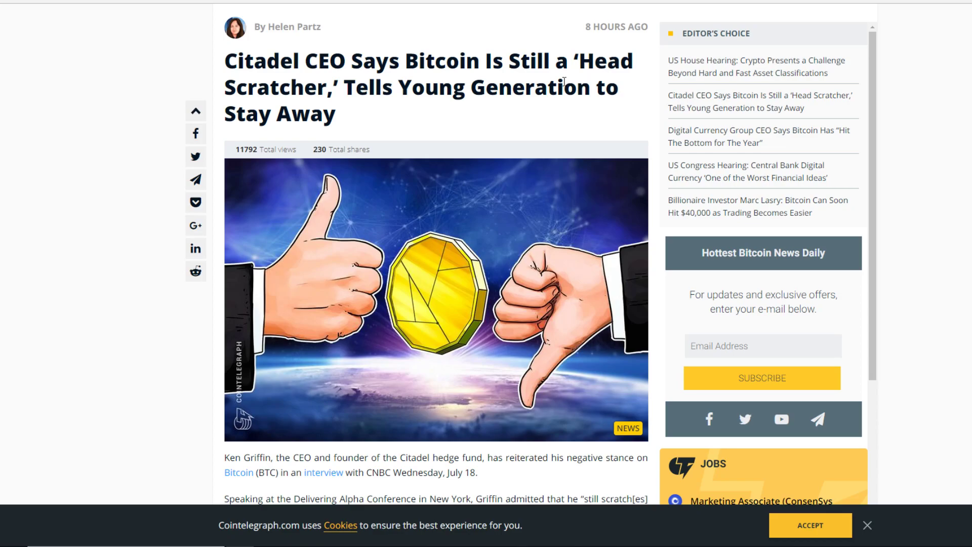
scroll(622, 120, "down", 1)
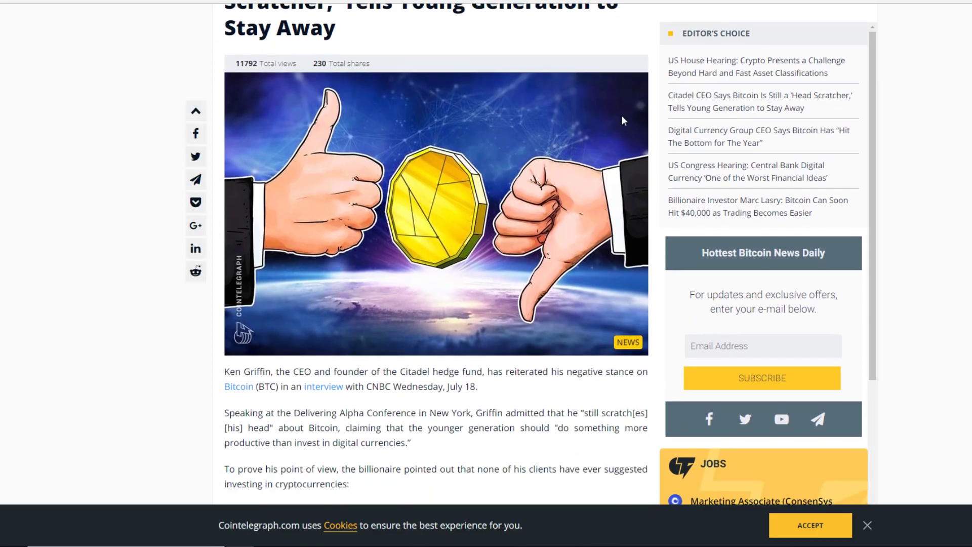
scroll(626, 123, "down", 1)
scroll(391, 104, "up", 3)
scroll(392, 158, "down", 3)
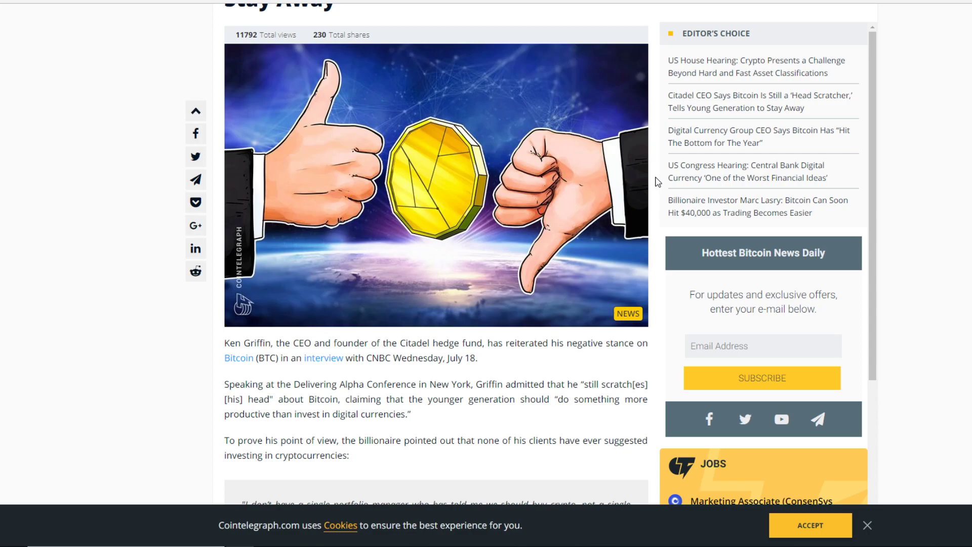
scroll(658, 181, "up", 1)
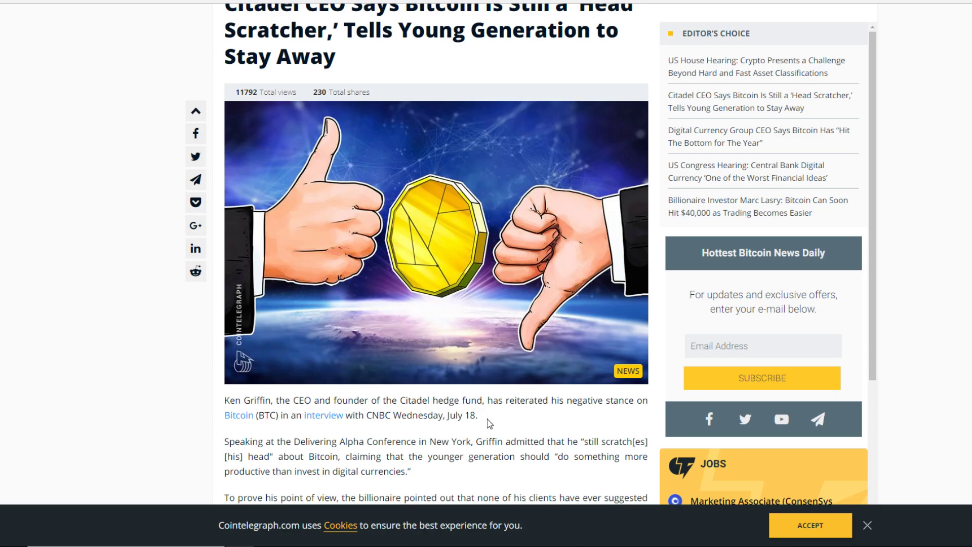
scroll(479, 425, "down", 2)
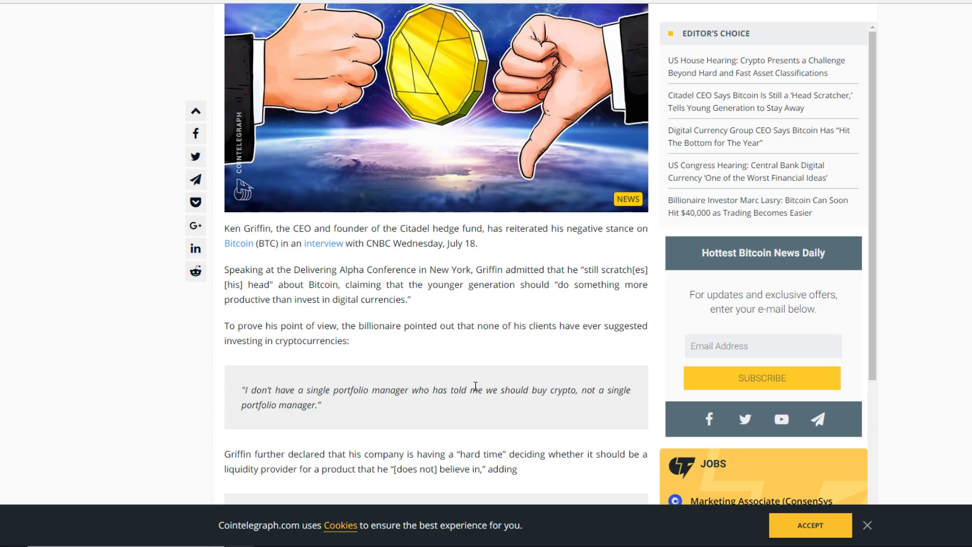
scroll(476, 386, "down", 2)
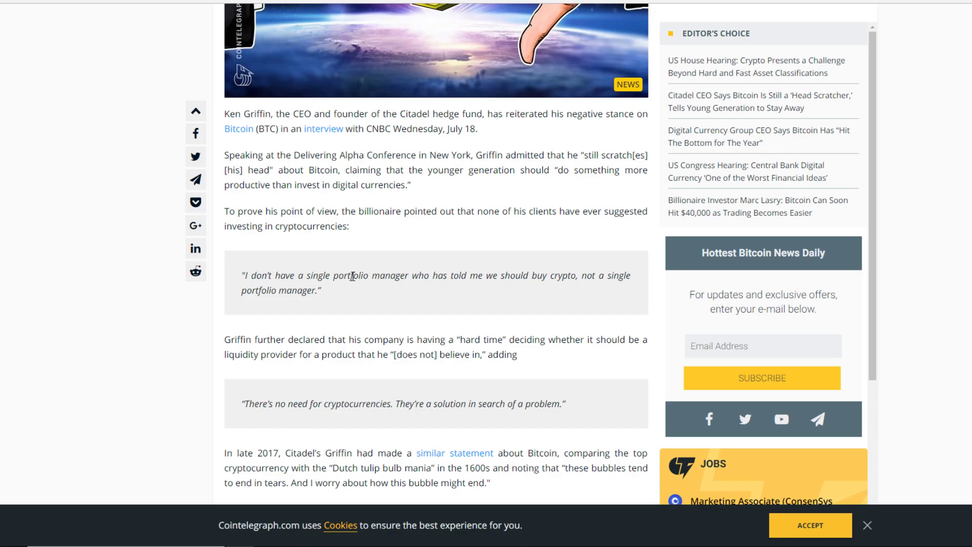
scroll(346, 277, "down", 2)
scroll(353, 296, "up", 3)
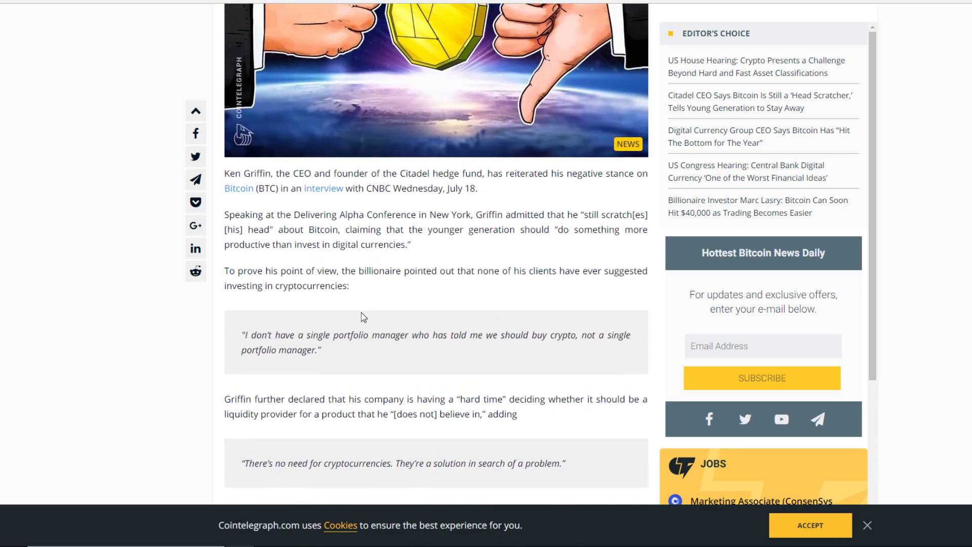
scroll(361, 317, "up", 3)
scroll(366, 336, "down", 4)
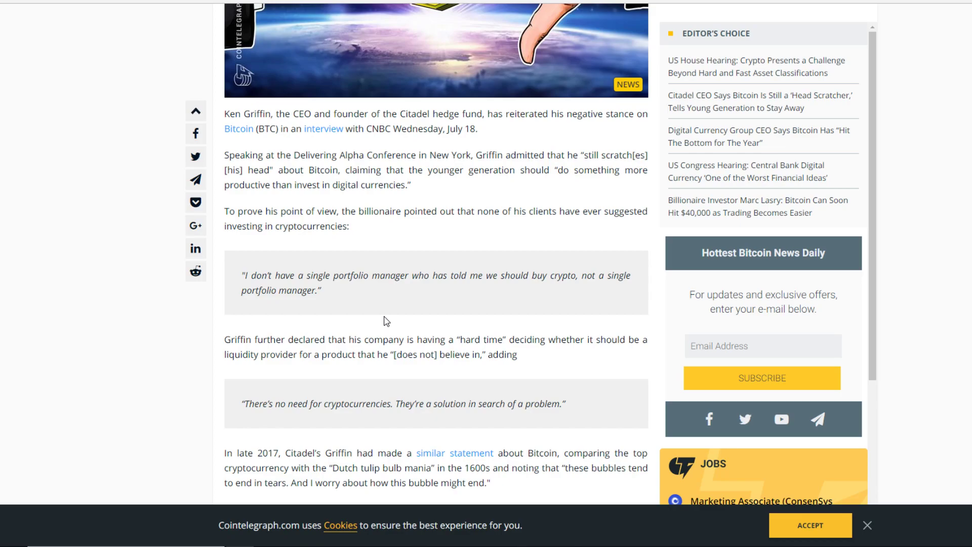
scroll(384, 321, "up", 4)
scroll(486, 412, "down", 2)
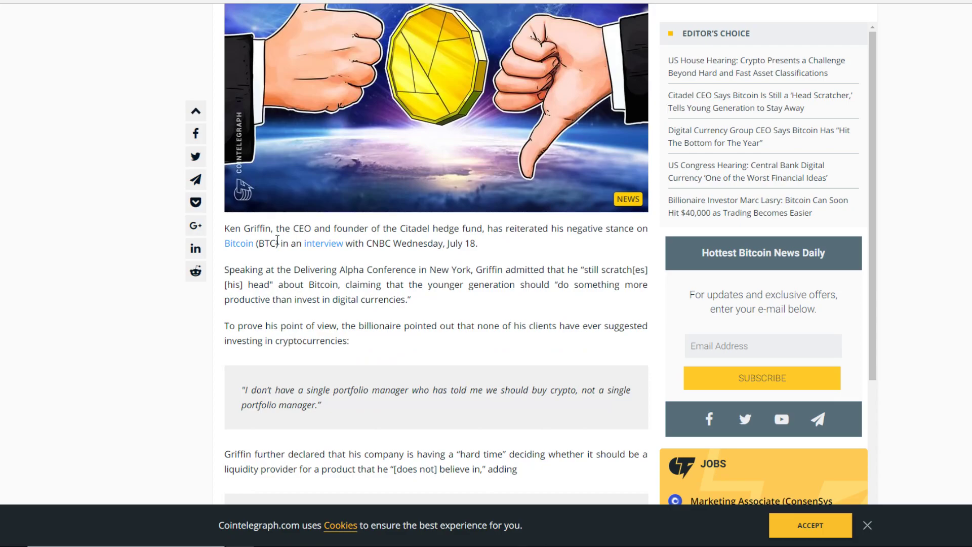
scroll(278, 241, "down", 2)
scroll(277, 241, "down", 1)
scroll(278, 241, "down", 2)
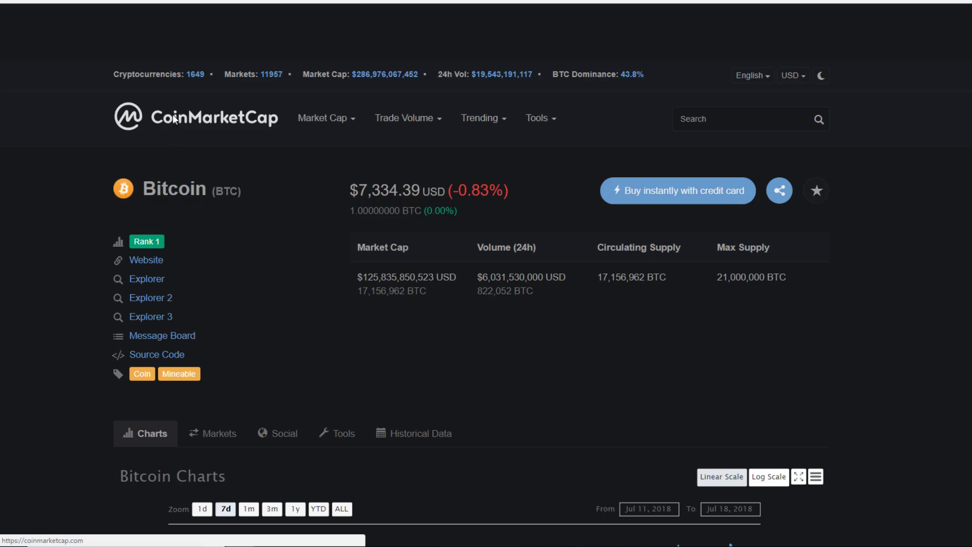
- Return to the Top 100 homepage via the CoinMarketCap logo
left_click(175, 118)
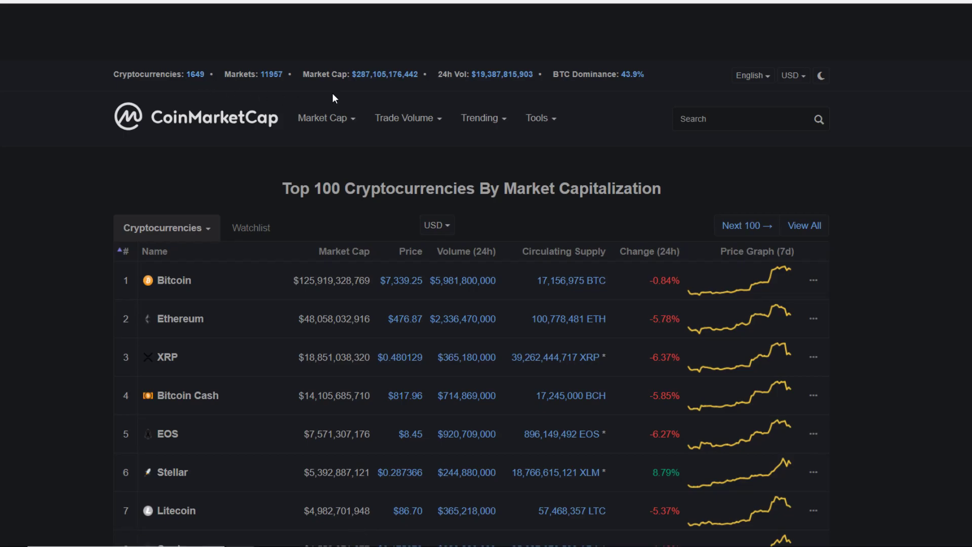
- Open Trending > Recently Added to list new coins like Rocket Pool and Aegeus
left_click(498, 175)
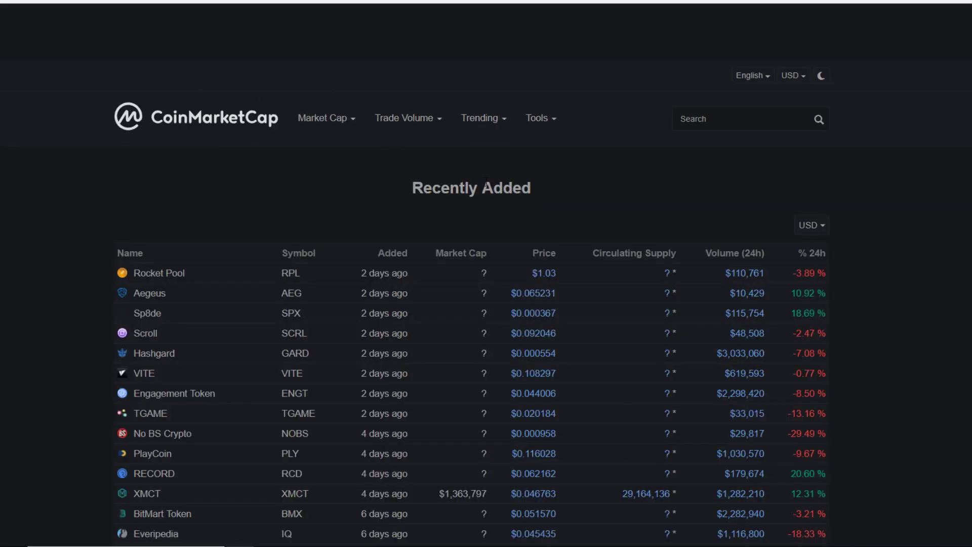
scroll(476, 185, "down", 2)
scroll(476, 186, "down", 3)
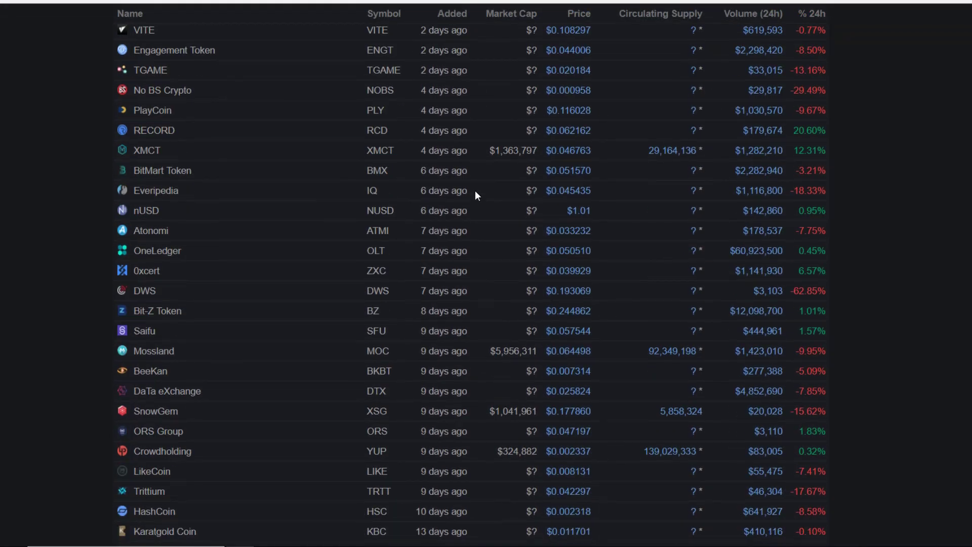
scroll(474, 191, "up", 2)
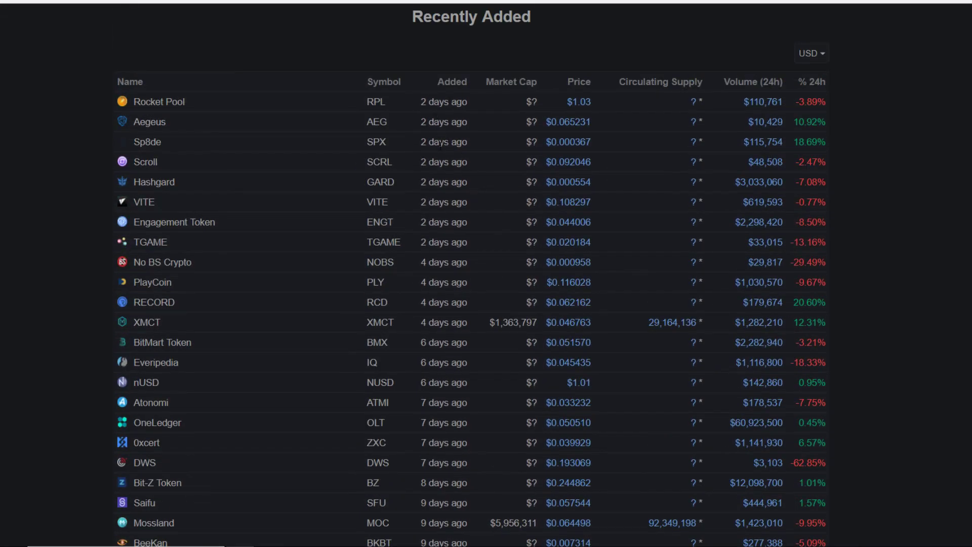
scroll(415, 220, "down", 1)
scroll(415, 220, "down", 1)
scroll(415, 221, "down", 2)
scroll(413, 196, "down", 2)
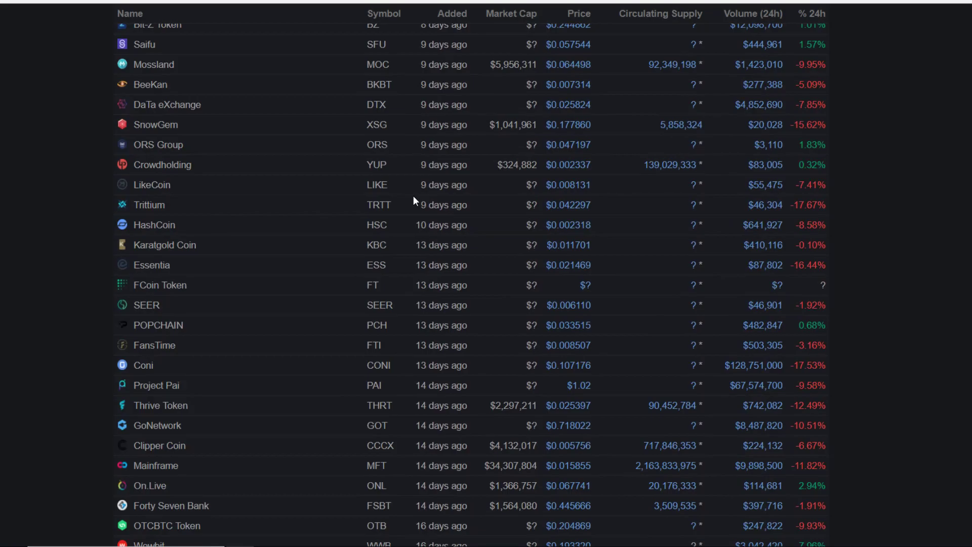
scroll(247, 304, "down", 4)
scroll(196, 300, "up", 4)
scroll(196, 301, "up", 3)
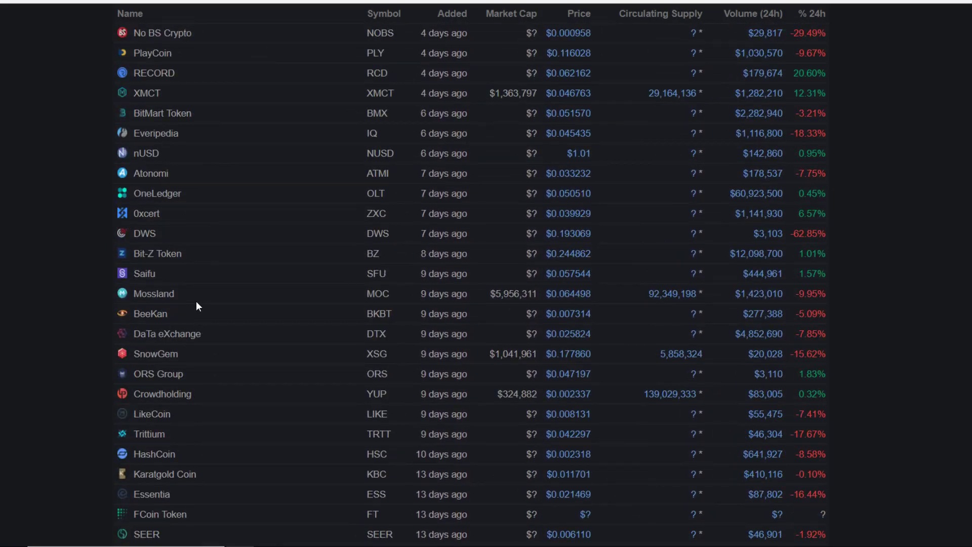
scroll(197, 301, "up", 4)
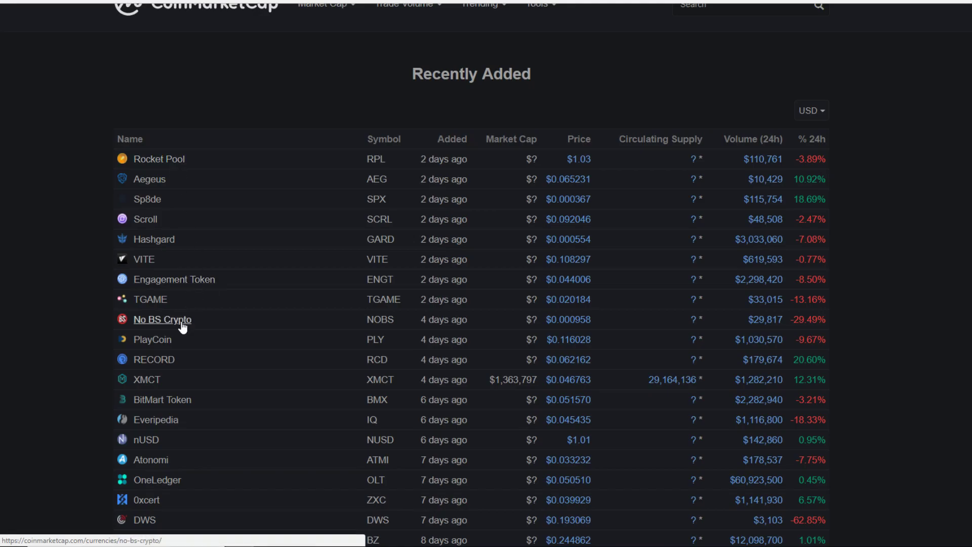
scroll(214, 332, "down", 3)
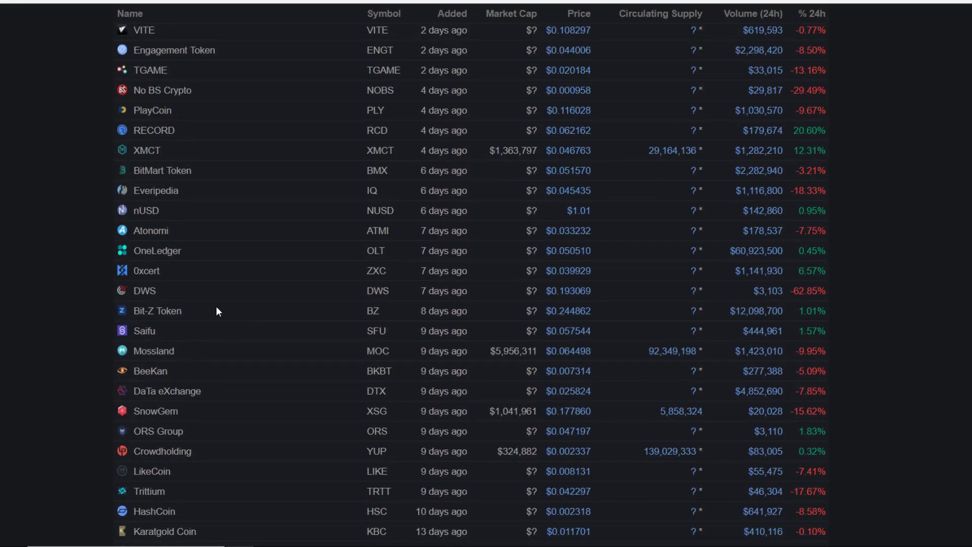
scroll(205, 257, "down", 3)
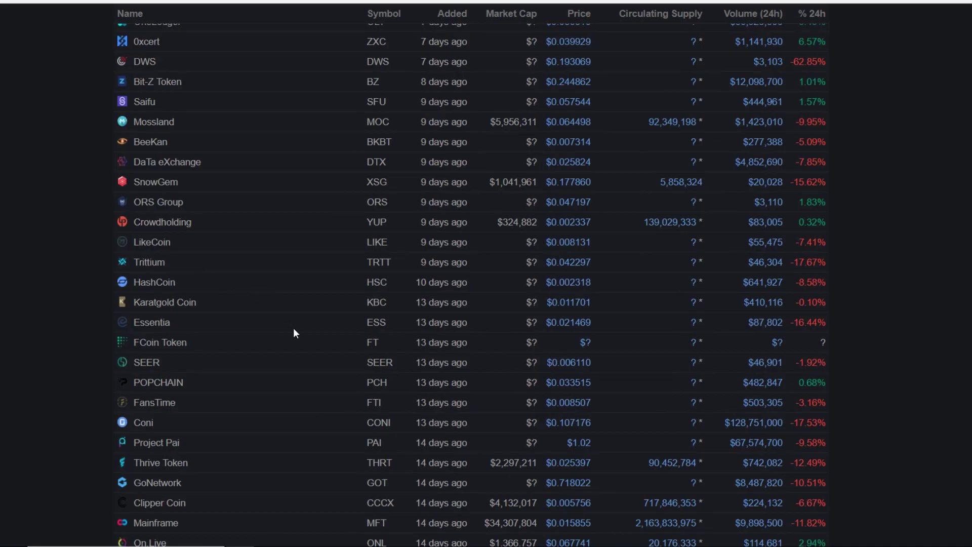
scroll(293, 331, "down", 3)
scroll(285, 335, "down", 3)
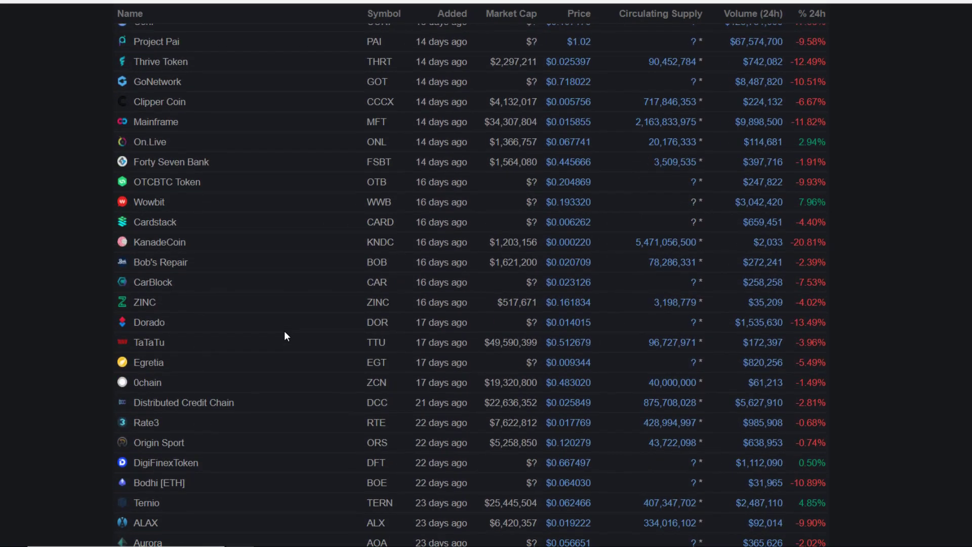
scroll(285, 334, "down", 3)
scroll(741, 130, "up", 5)
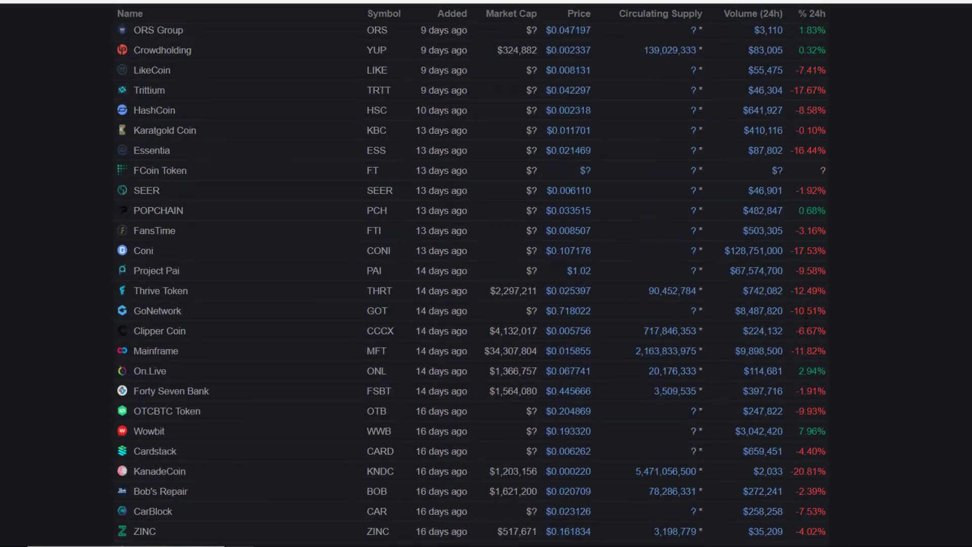
scroll(759, 320, "down", 3)
scroll(260, 300, "down", 3)
scroll(261, 306, "up", 5)
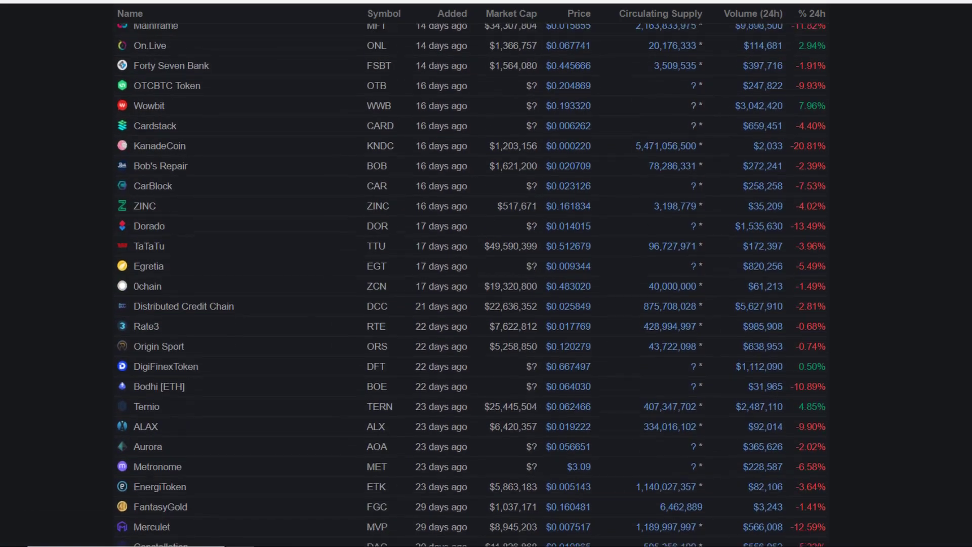
scroll(260, 305, "up", 10)
scroll(260, 305, "up", 7)
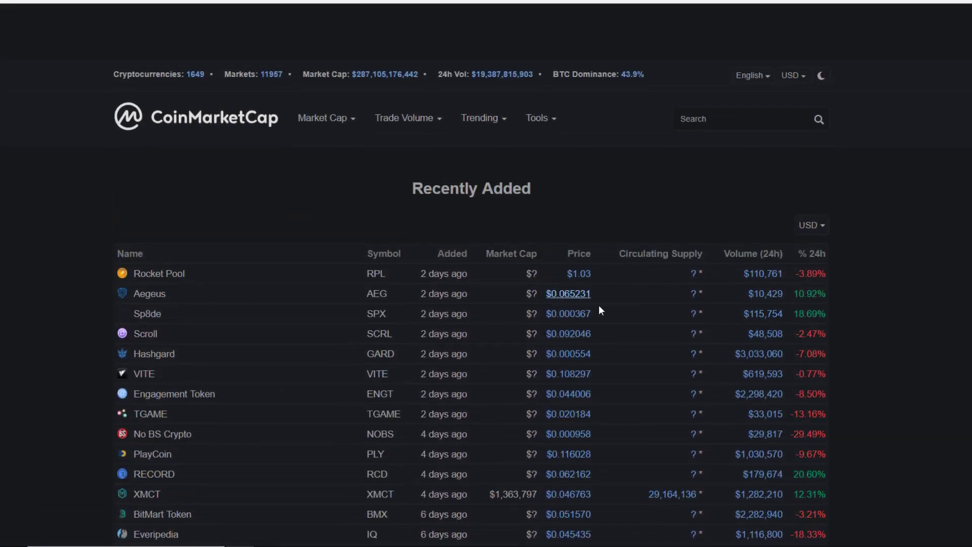
scroll(608, 319, "down", 2)
scroll(830, 245, "up", 2)
scroll(825, 308, "down", 2)
scroll(820, 311, "down", 5)
scroll(821, 311, "down", 2)
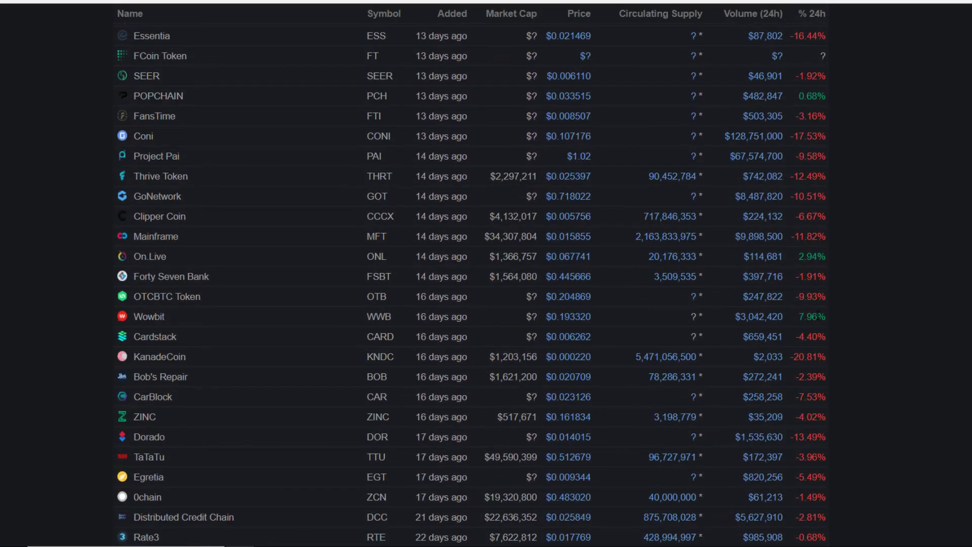
scroll(817, 324, "down", 3)
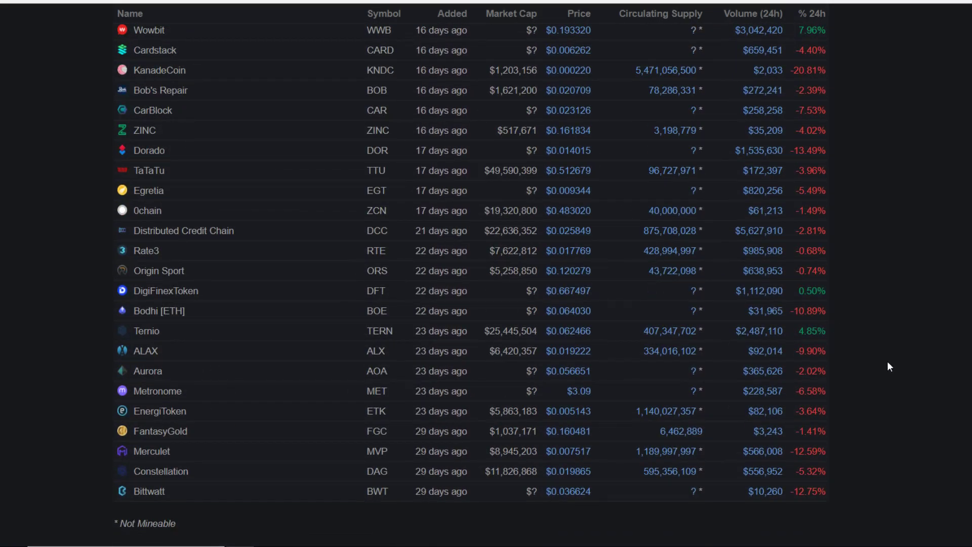
scroll(888, 367, "up", 10)
scroll(925, 205, "up", 5)
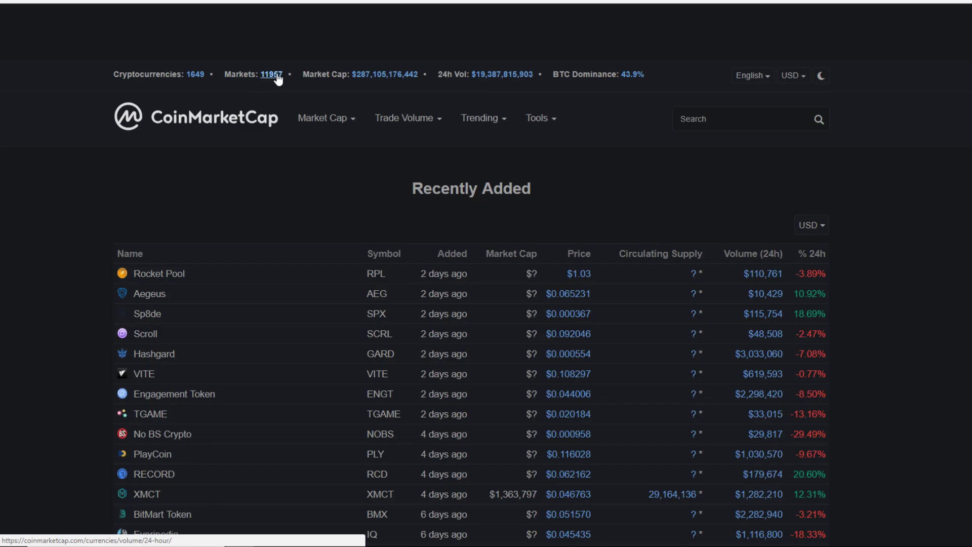
- Return from Recently Added to the homepage with Bitcoin first at $7,334.84
left_click(172, 123)
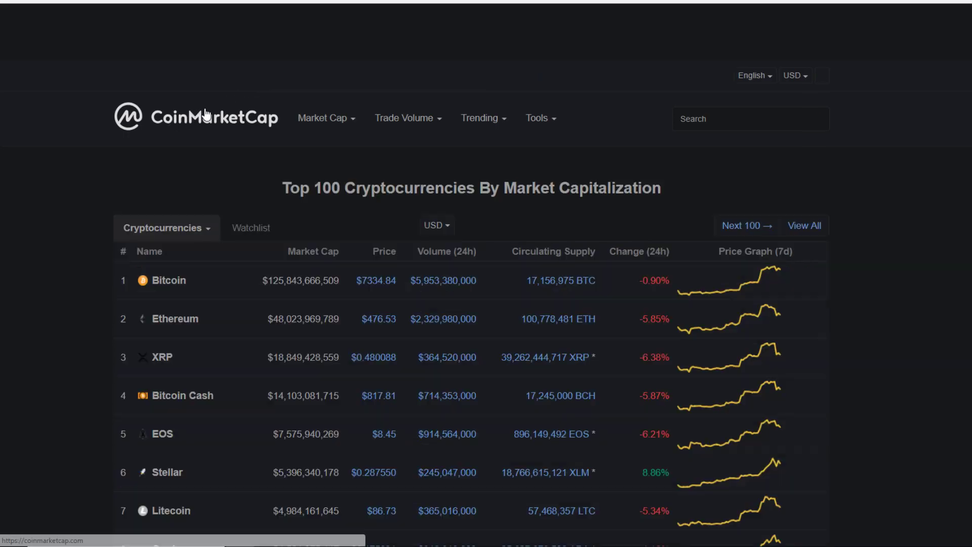